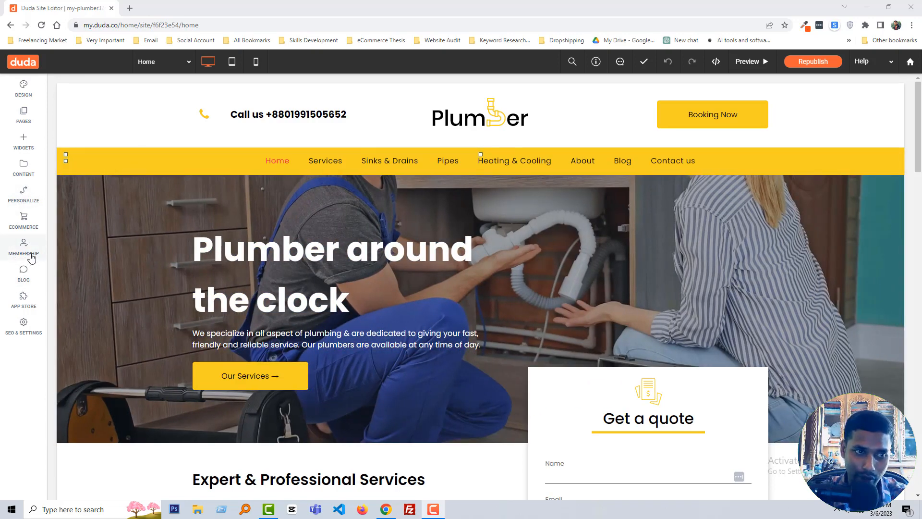
Step: Open the site's Membership area and look over the Site Members, Membership Plans and Membership Settings pages
click(39, 252)
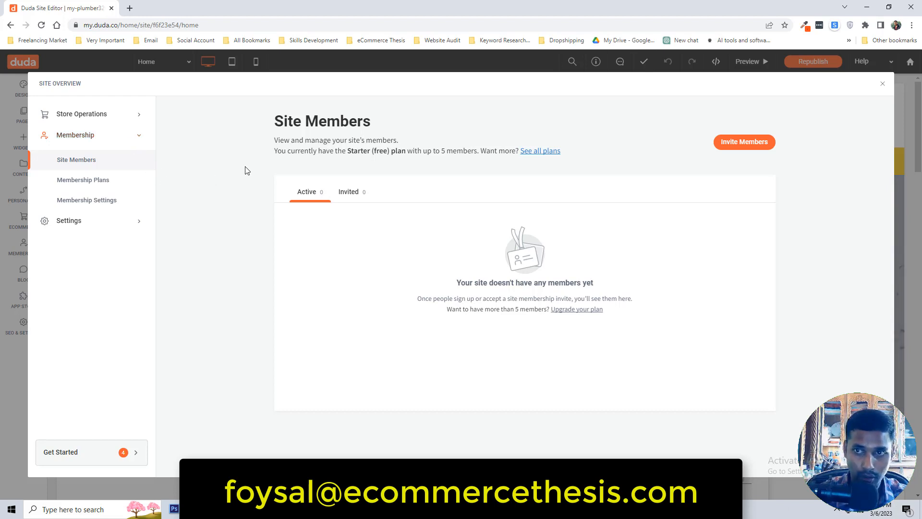
click(104, 185)
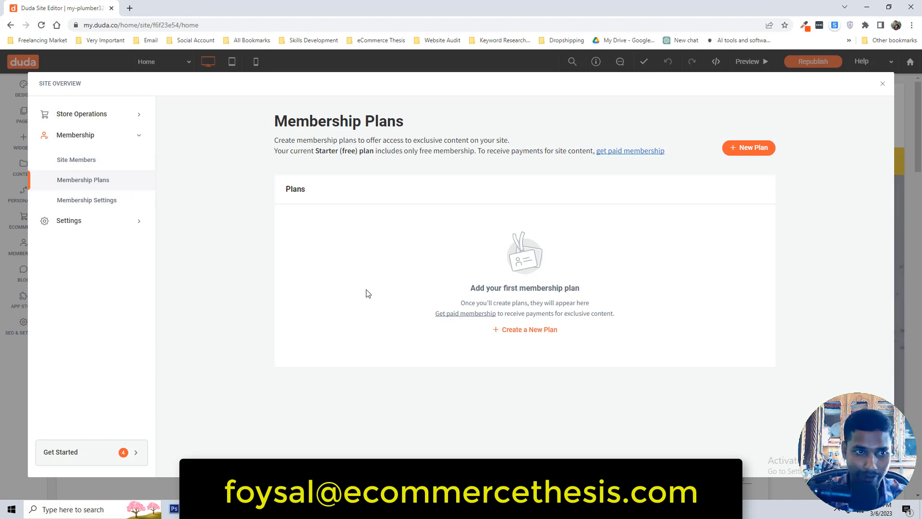
click(117, 205)
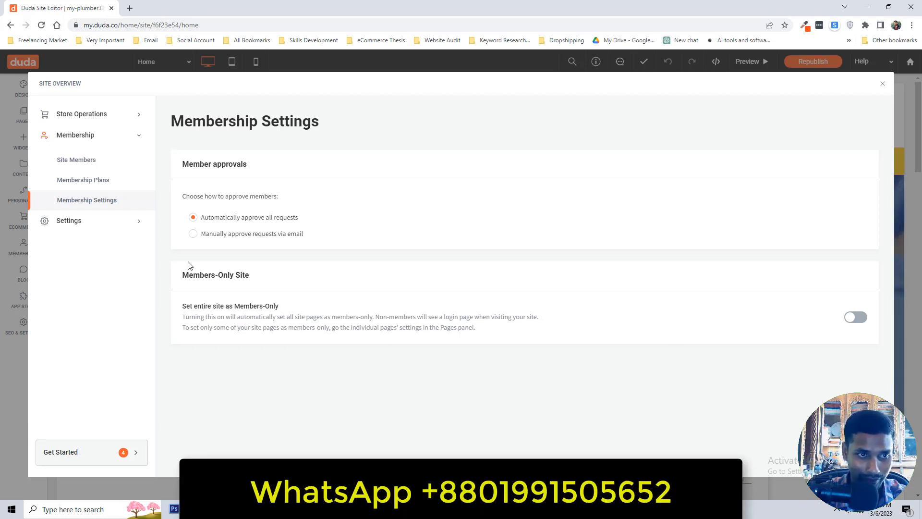
Step: Review the store settings for business info, payment gateways, shipping and taxes
click(98, 222)
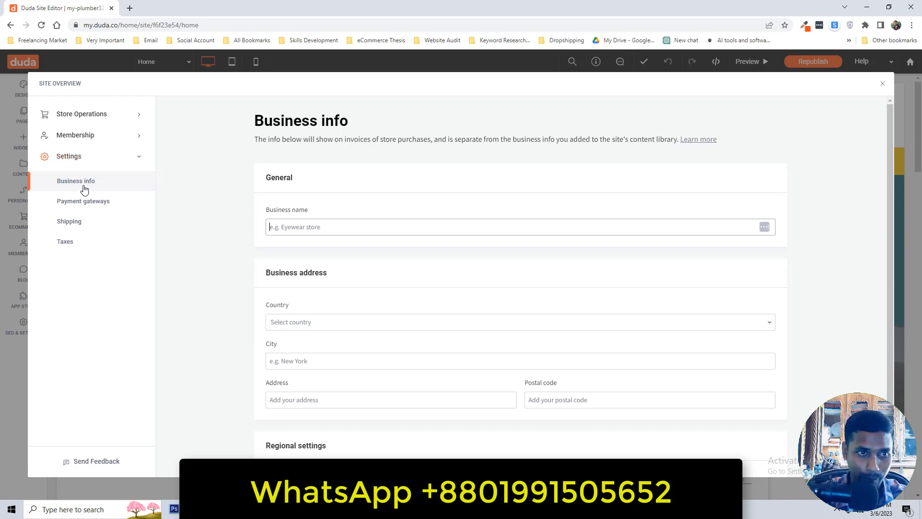
scroll(324, 230, down, 1)
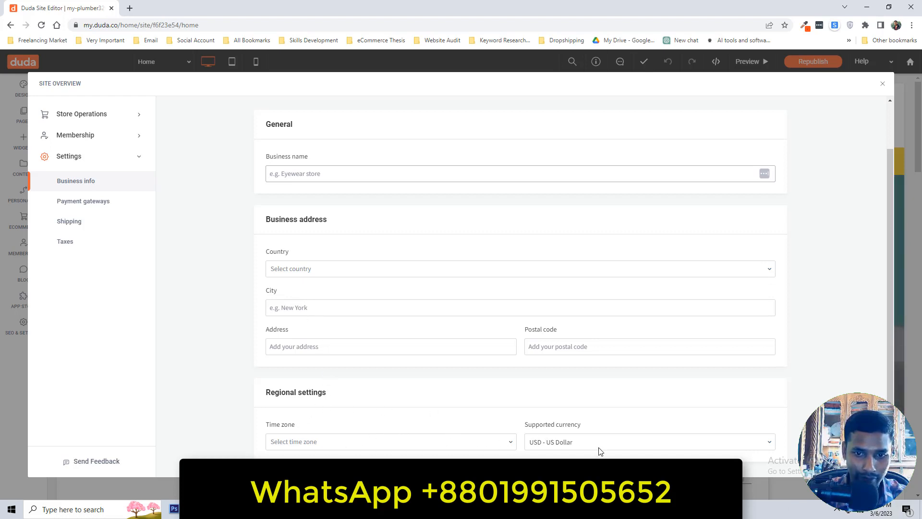
scroll(598, 447, up, 1)
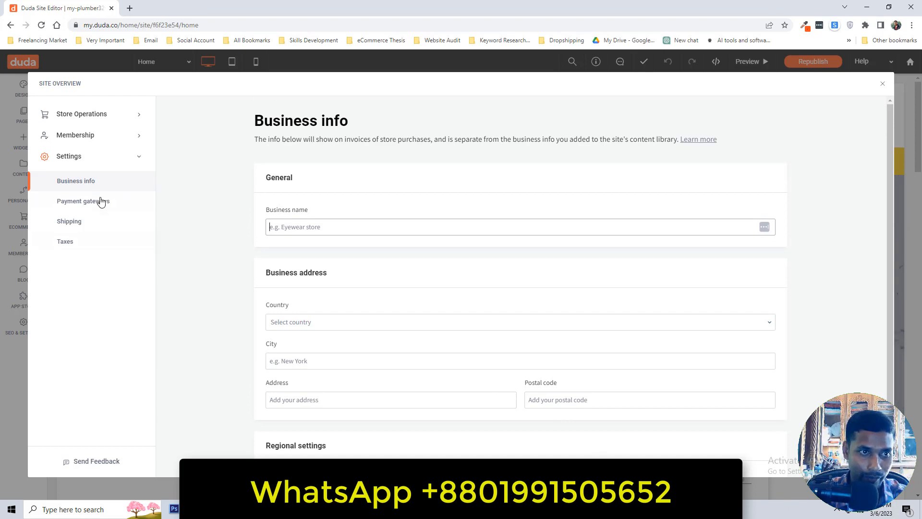
click(114, 208)
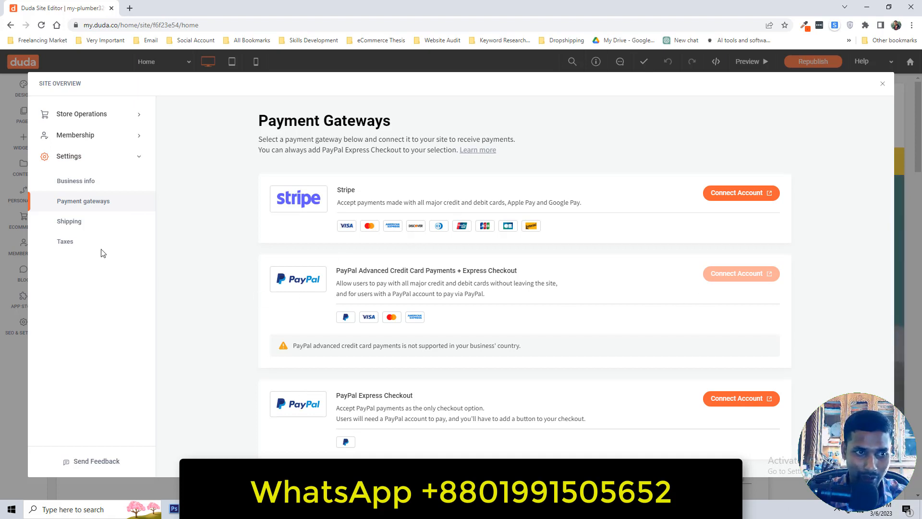
click(76, 223)
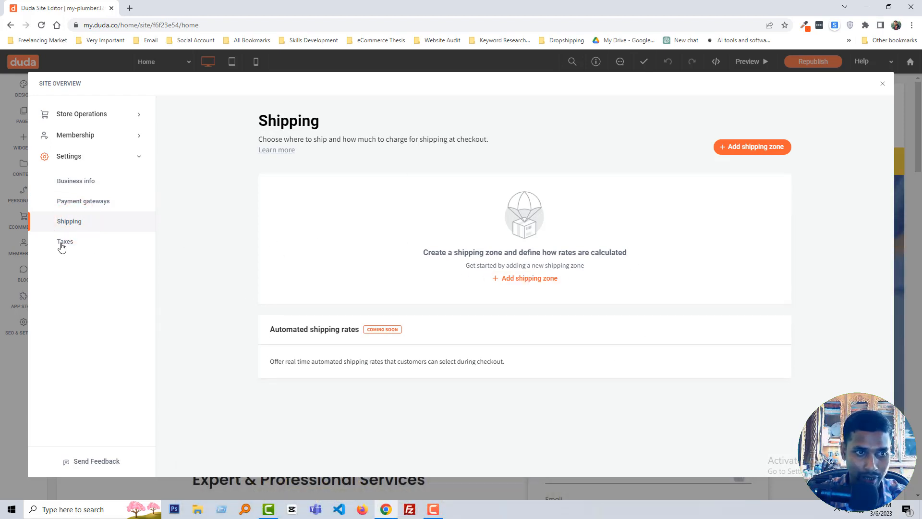
click(90, 240)
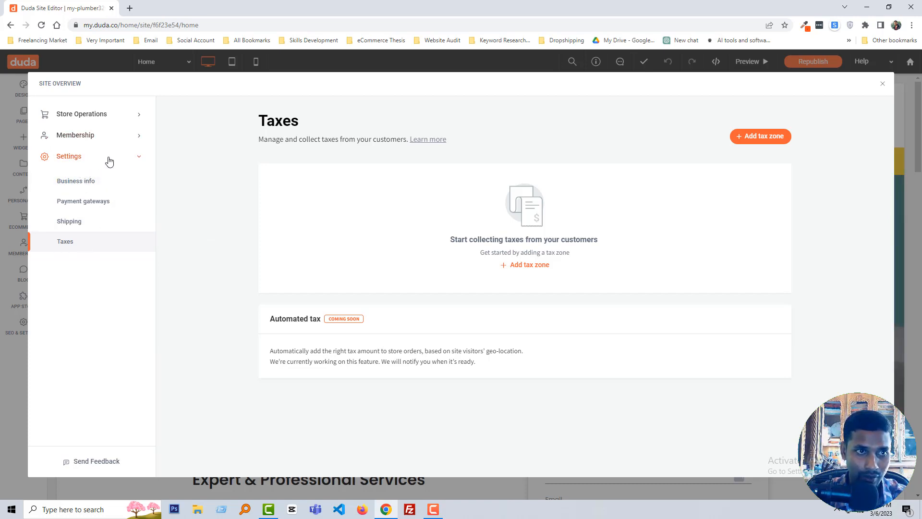
Step: Return to the Membership pages and look at the form for inviting site members without sending an invite
click(129, 157)
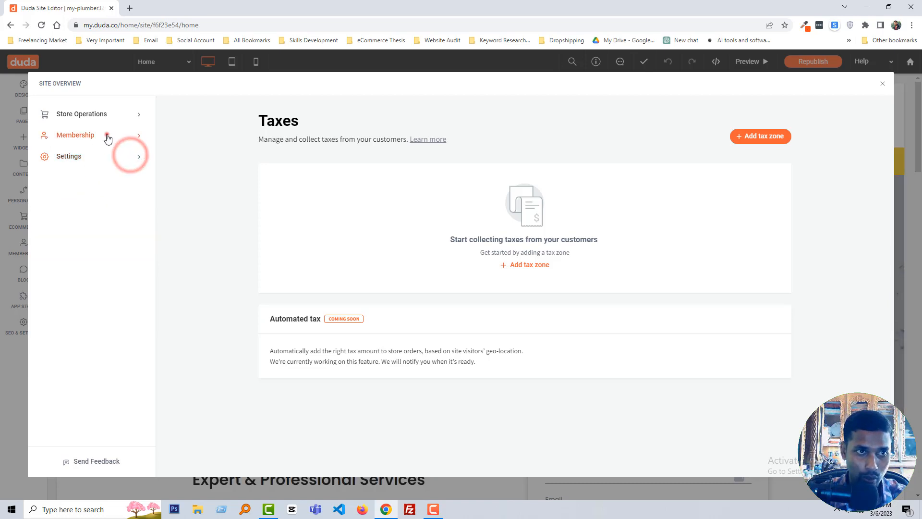
click(108, 136)
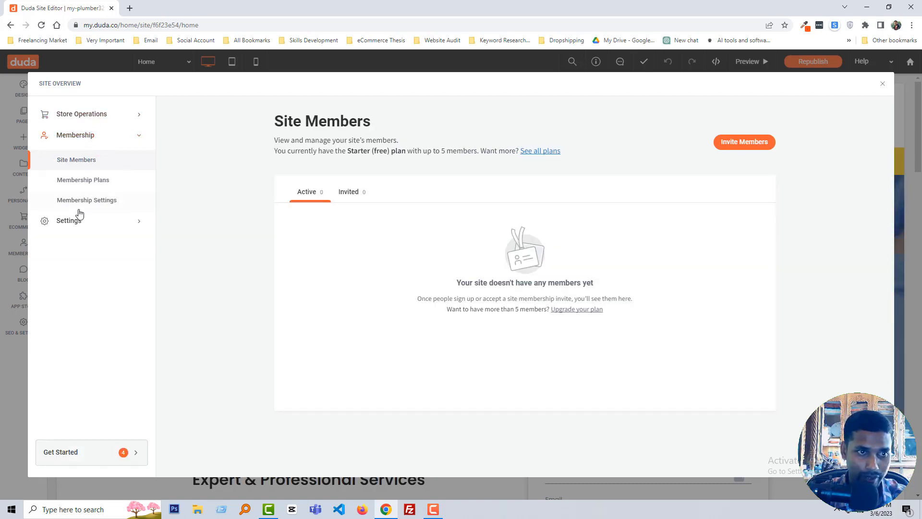
click(108, 200)
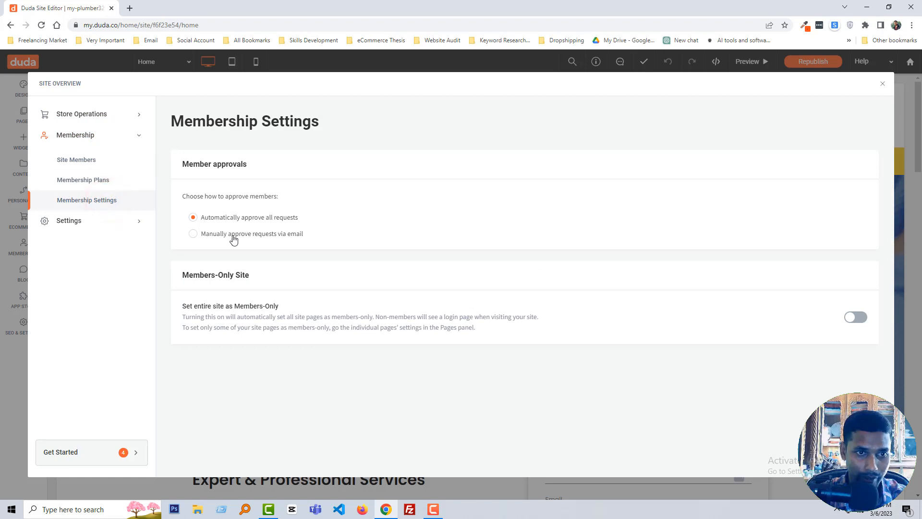
click(80, 181)
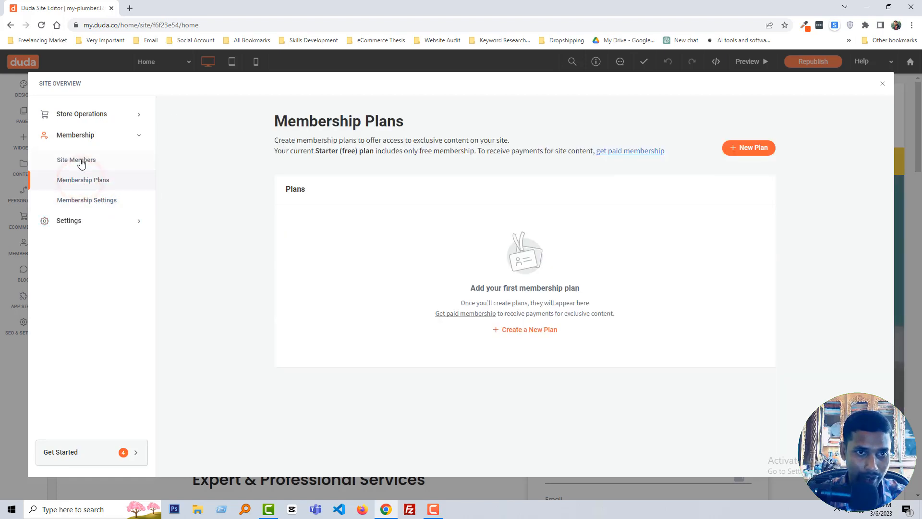
click(81, 161)
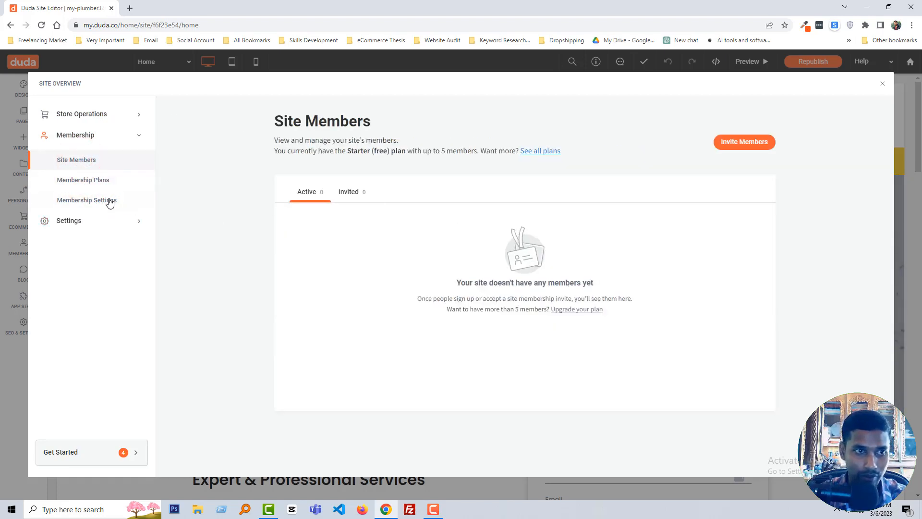
click(750, 147)
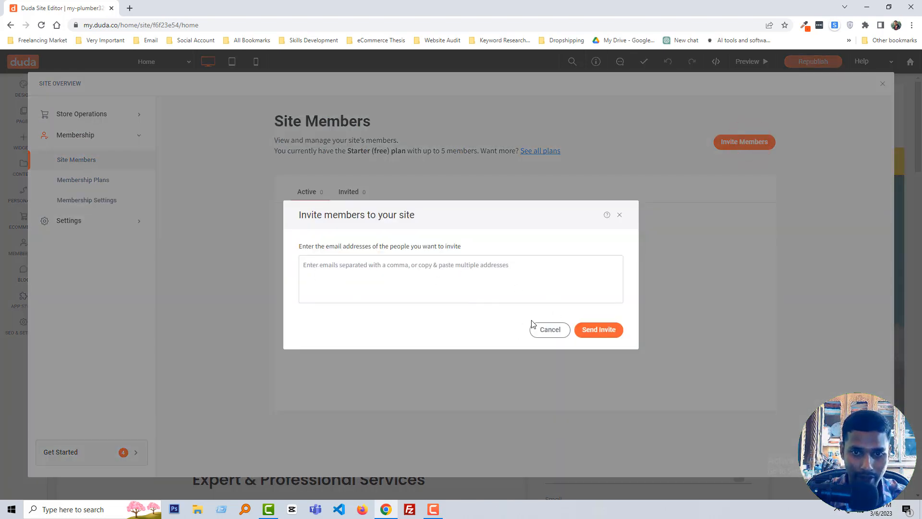
click(620, 215)
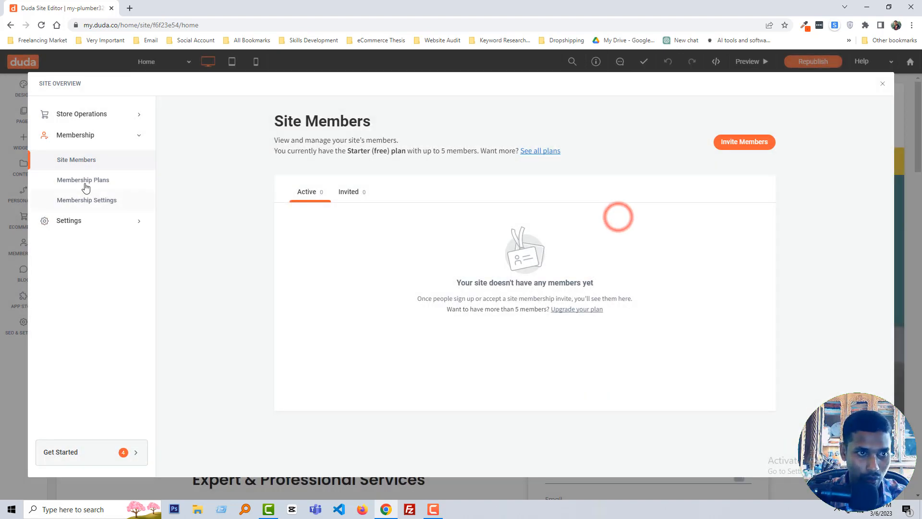
Step: Start a new membership plan and assign the Services page to it as a members-only page
click(80, 182)
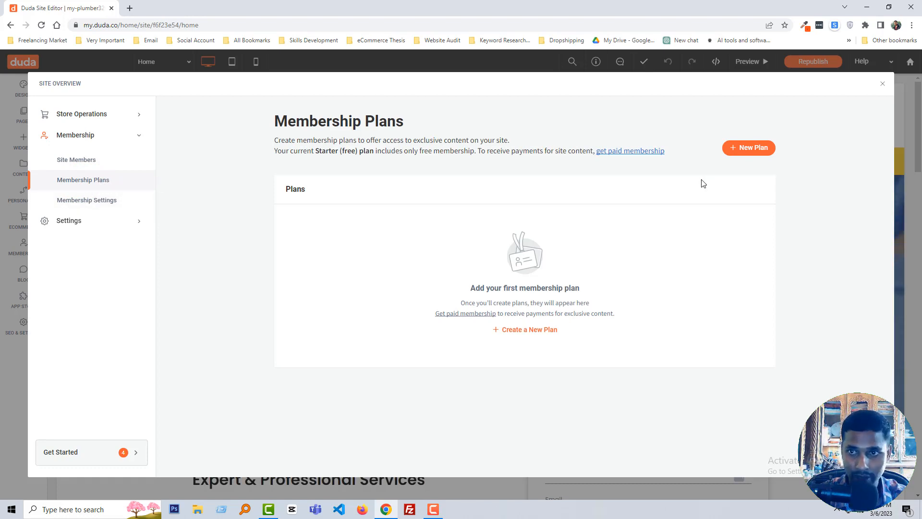
click(752, 149)
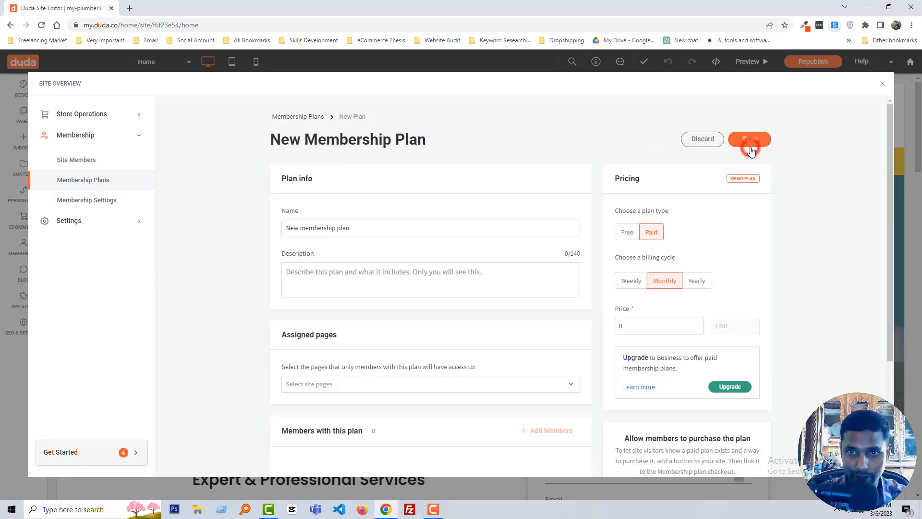
triple_click(378, 231)
click(244, 234)
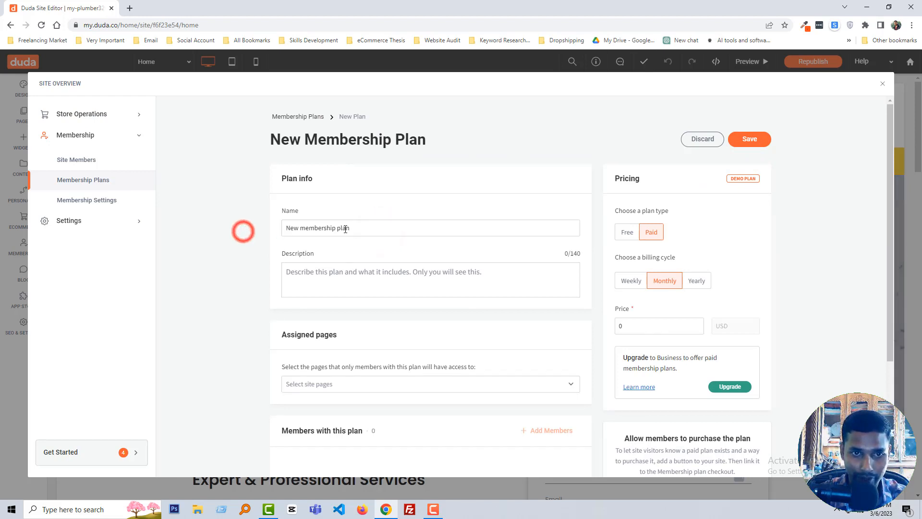
scroll(324, 281, down, 1)
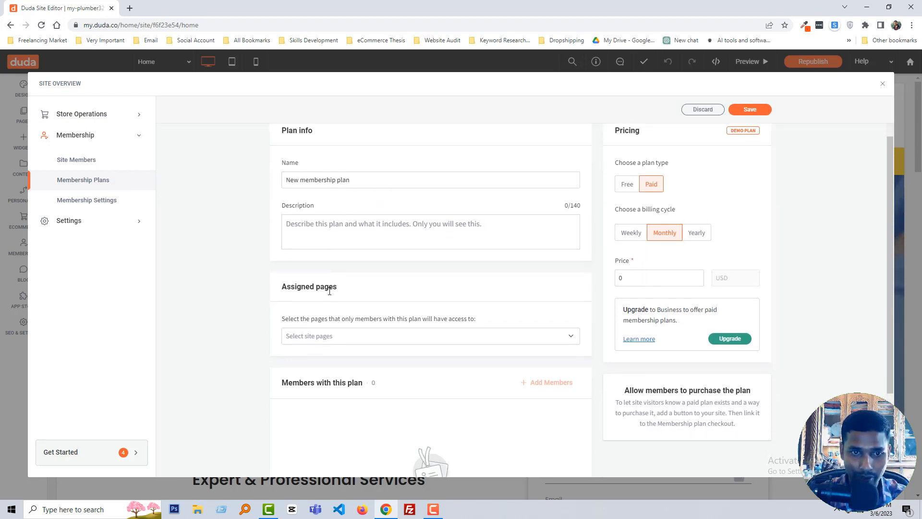
click(328, 336)
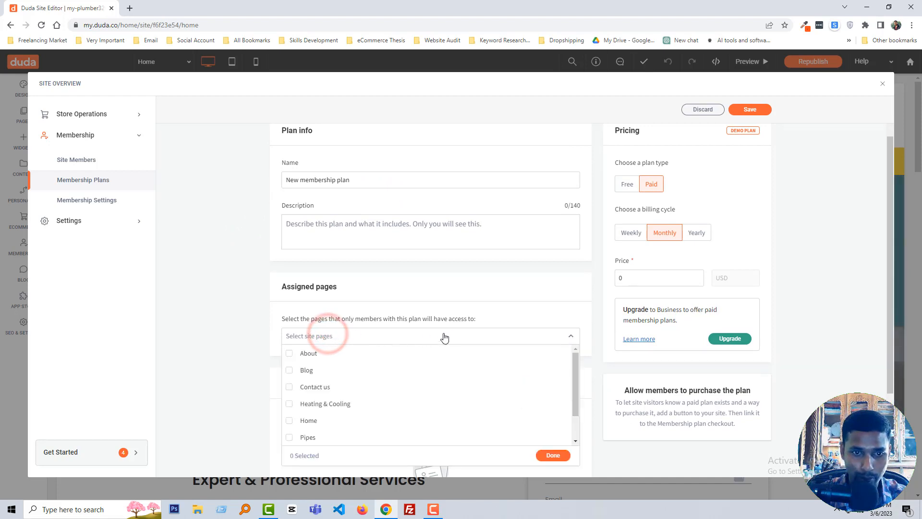
scroll(538, 303, down, 2)
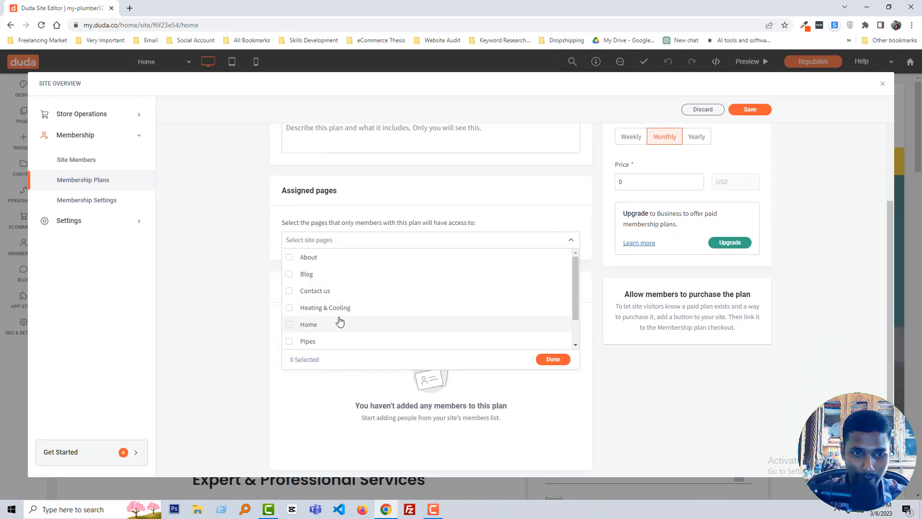
scroll(348, 309, down, 1)
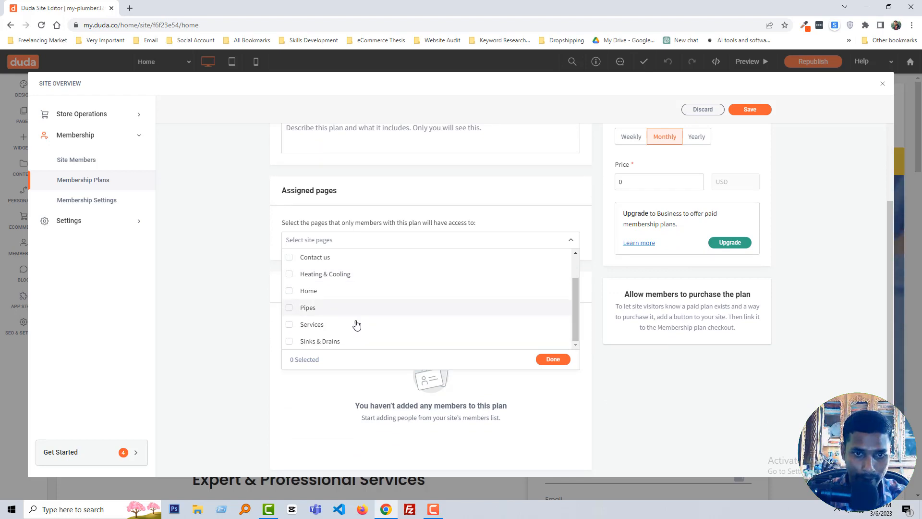
click(290, 326)
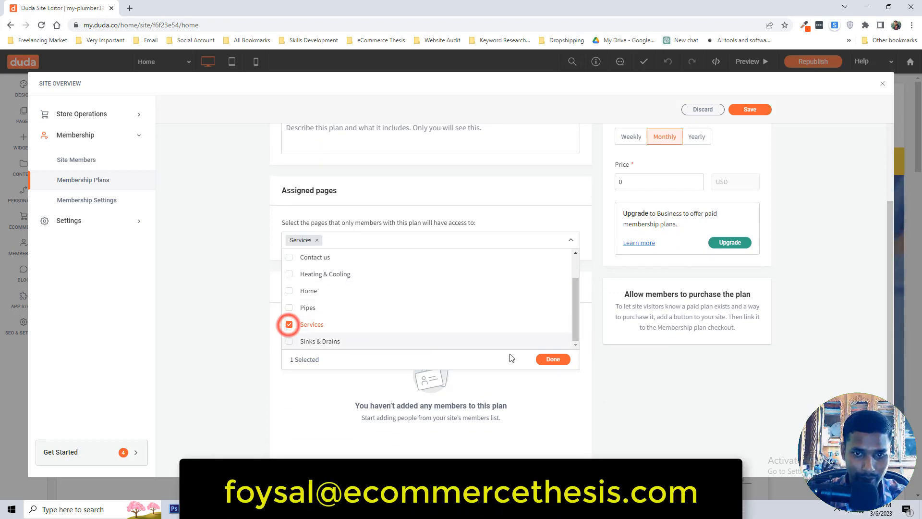
click(552, 359)
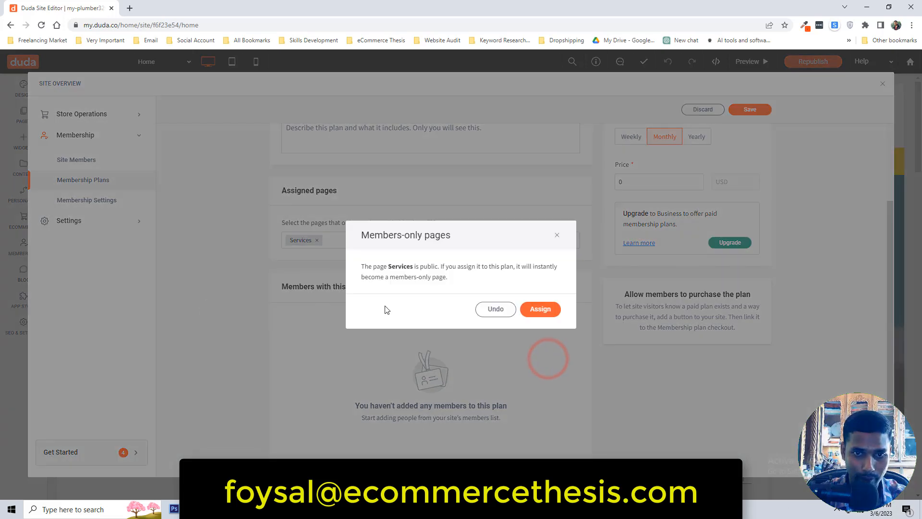
click(533, 309)
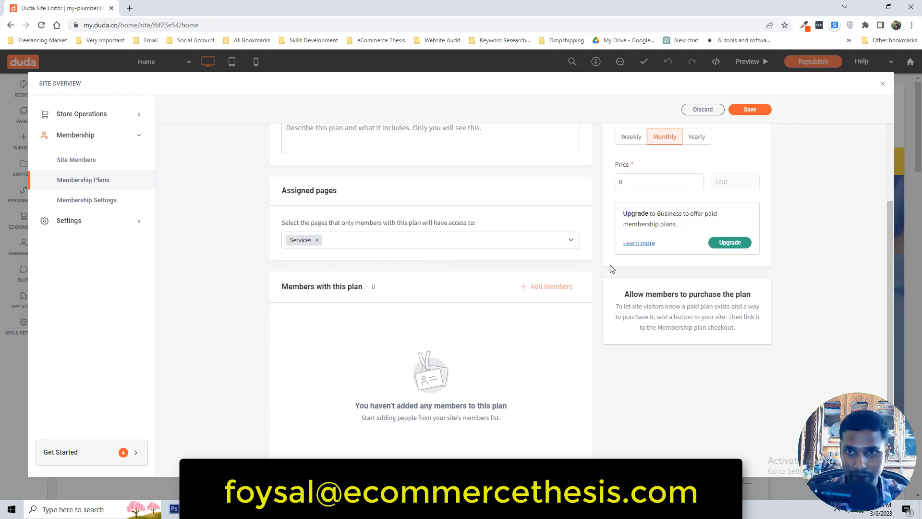
Step: Try the plan type and billing cycle options, then try to save the plan as Paid with Monthly billing
scroll(611, 268, up, 3)
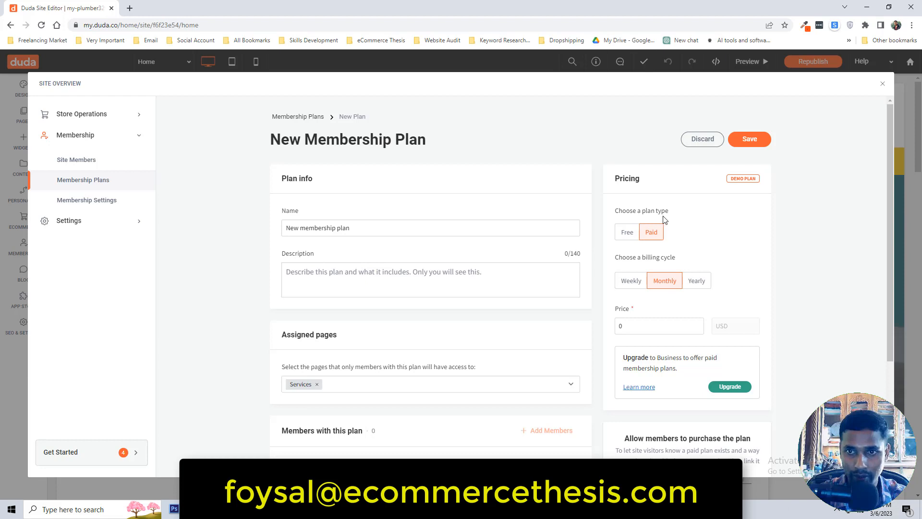
click(624, 233)
click(661, 236)
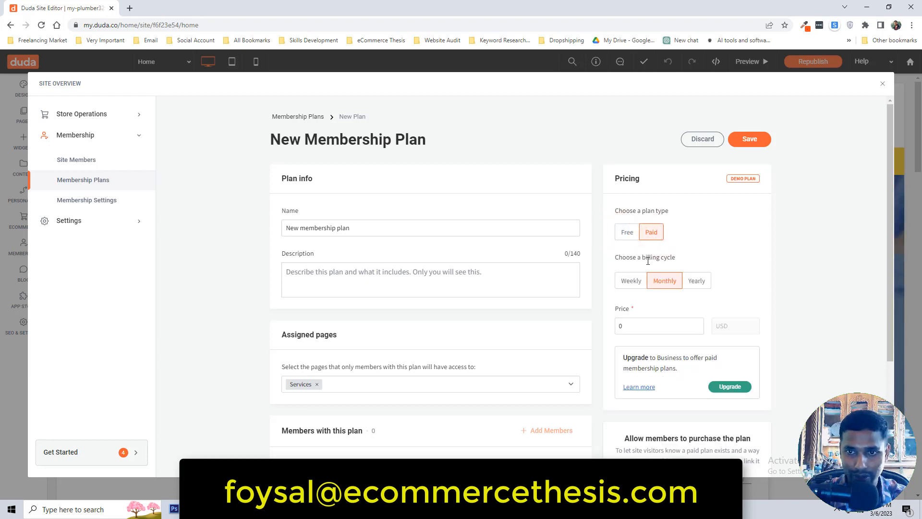
click(630, 283)
click(666, 280)
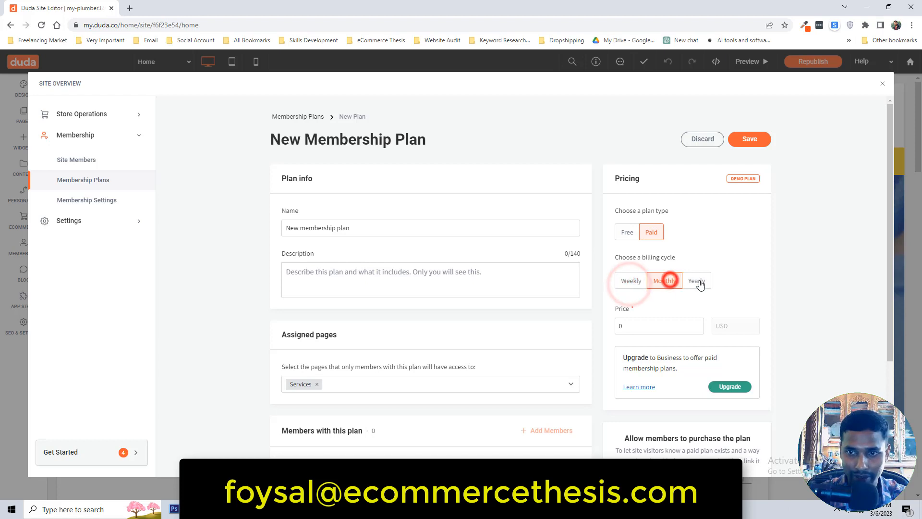
click(698, 280)
click(639, 325)
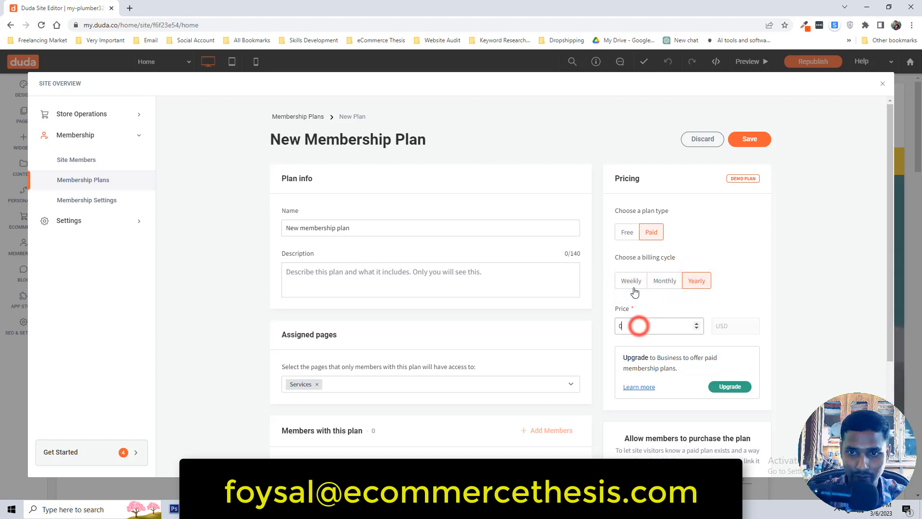
click(631, 282)
click(658, 285)
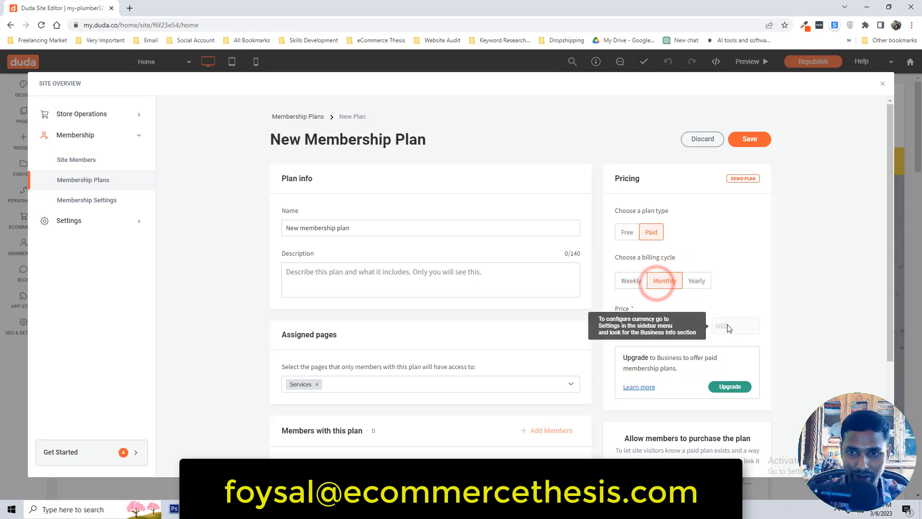
click(756, 144)
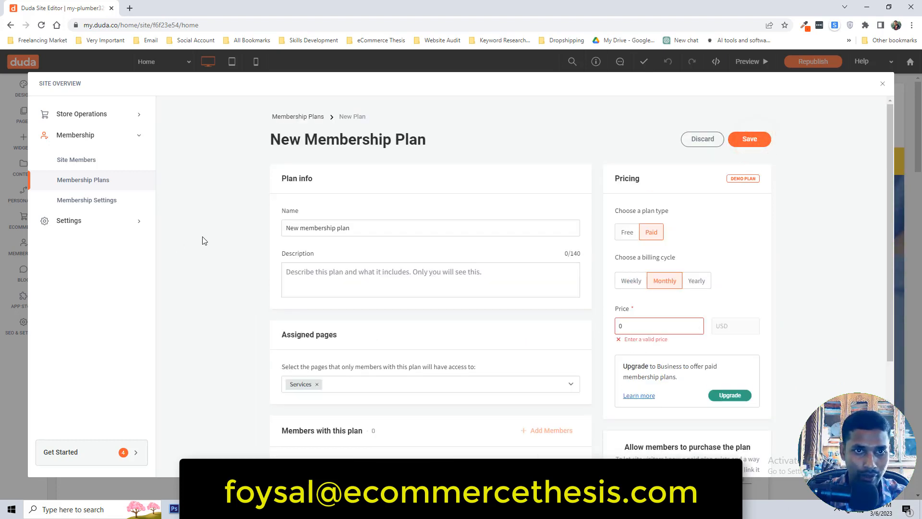
Step: Open the Orders page in Store Operations
click(75, 115)
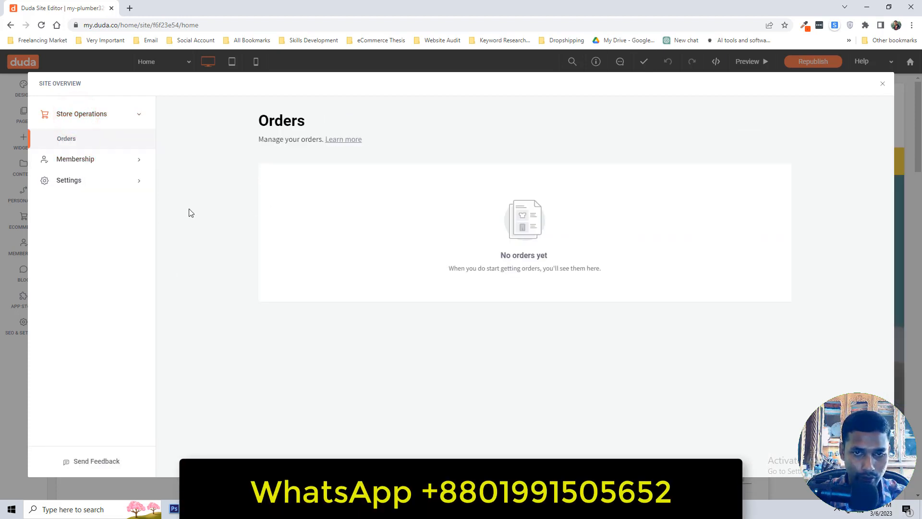